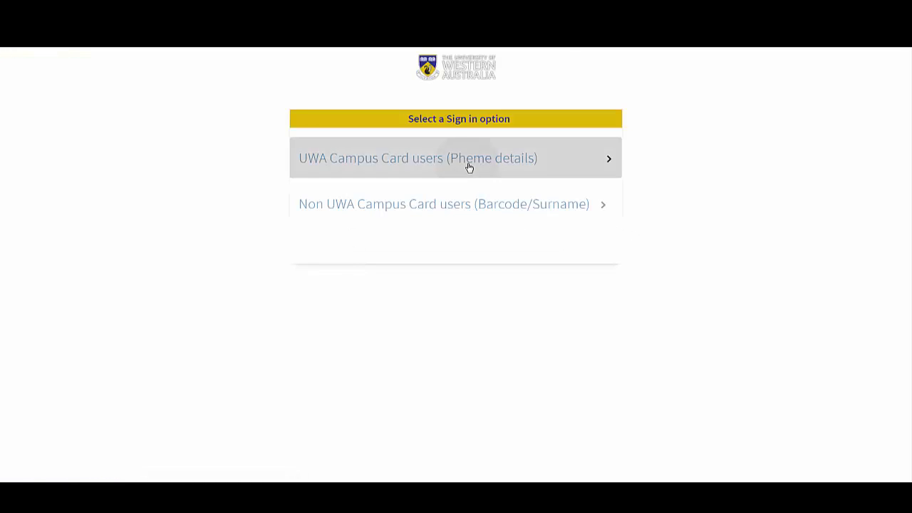
Sign in to UWA Library OneSearch as a UWA Campus Card user, entering the account password
click(468, 166)
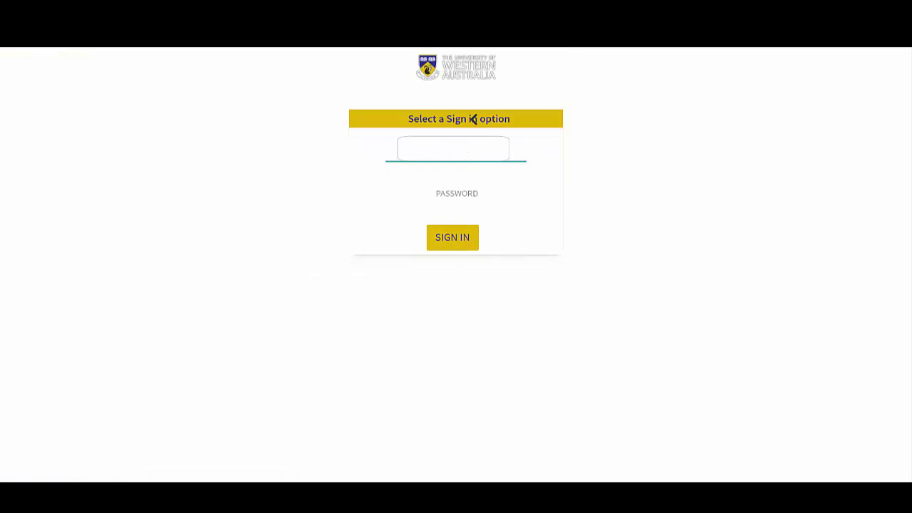
key(Tab)
key(ctrl+v)
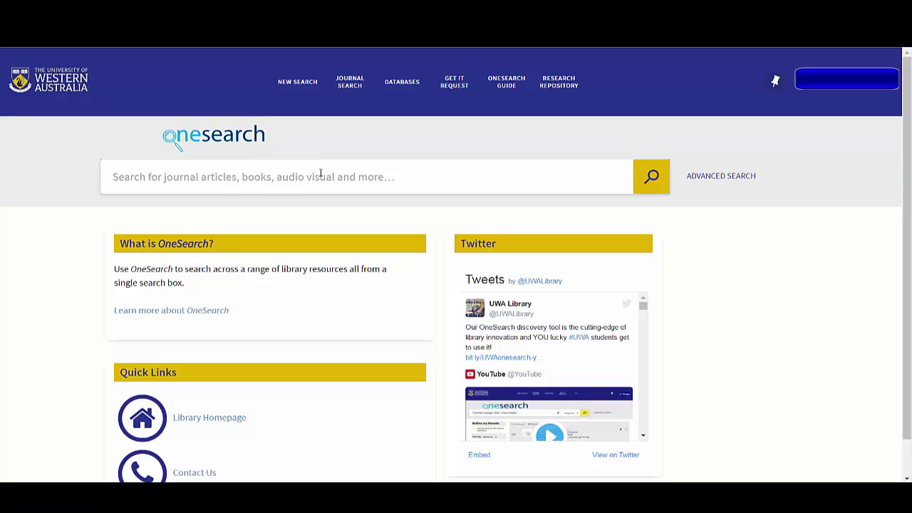
Search OneSearch for 'DatAnalysis' and open the DatAnalysis Premium record
text(DatAnalysis)
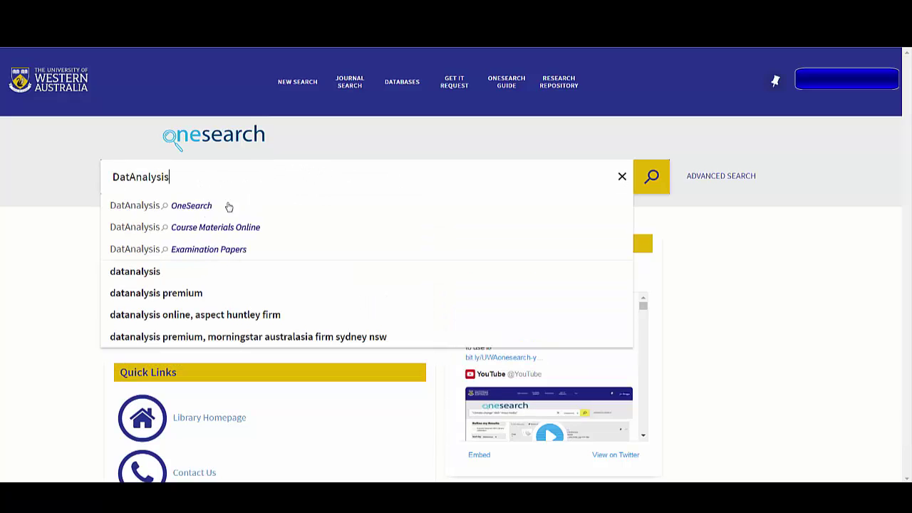
click(653, 177)
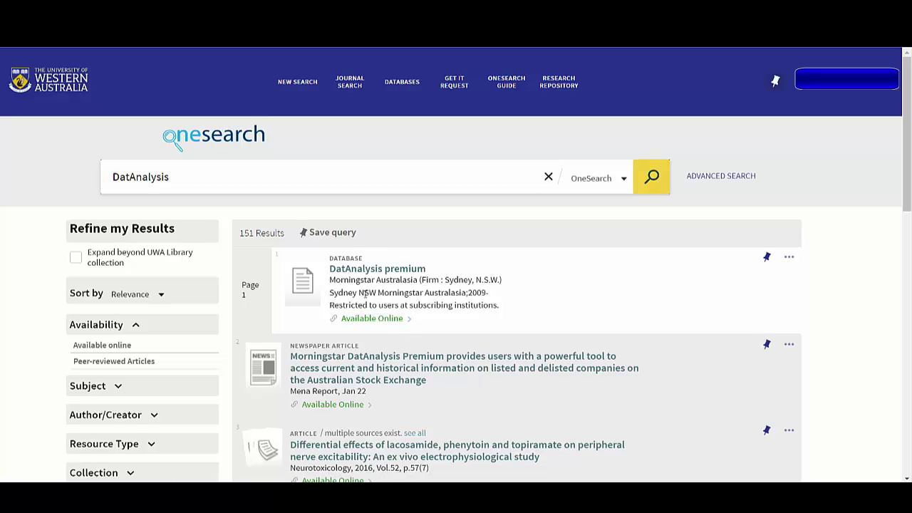
click(365, 294)
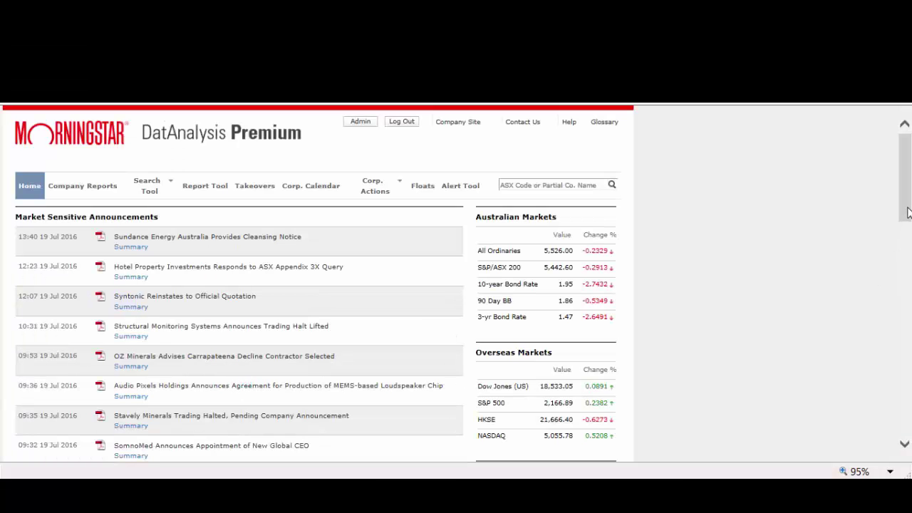
On the Company Reports page, look up 'Rio Tinto' to open its company report
mouse_move(907, 211)
mouse_down()
mouse_move(903, 407)
mouse_move(892, 209)
mouse_up()
click(88, 193)
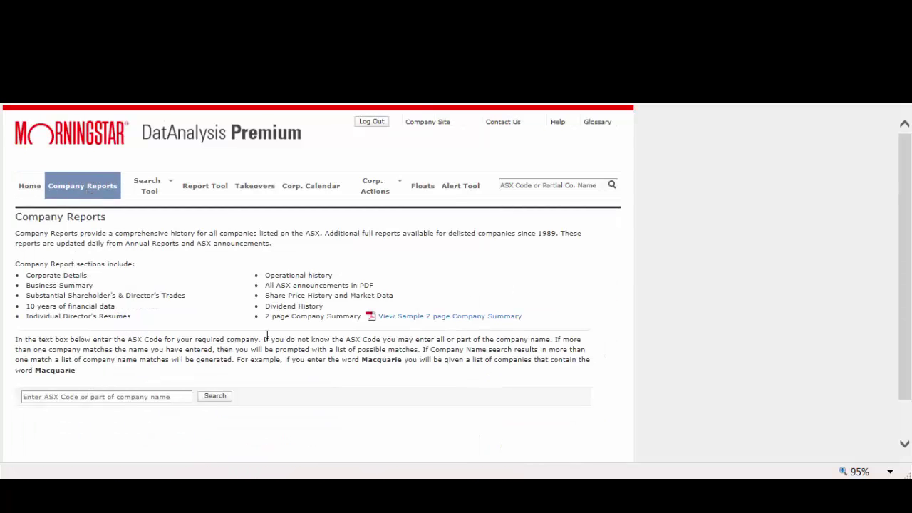
click(509, 183)
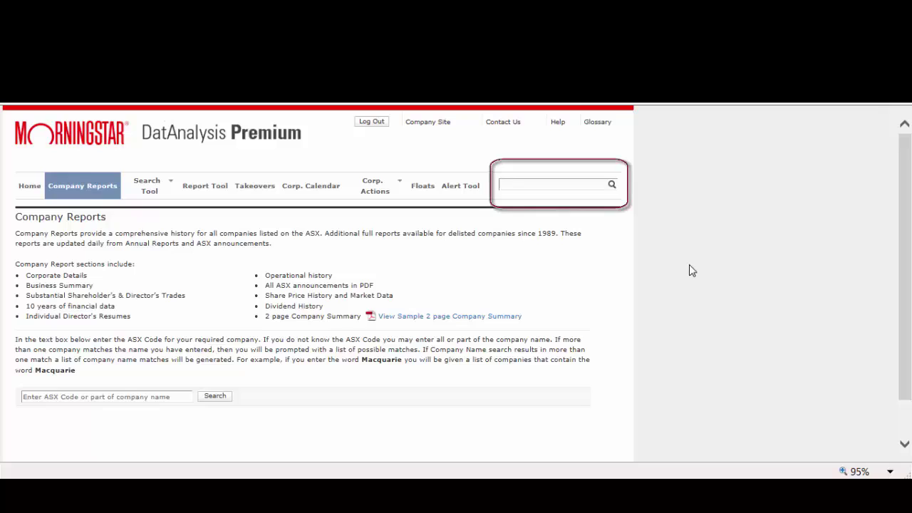
text(Rio Tinto)
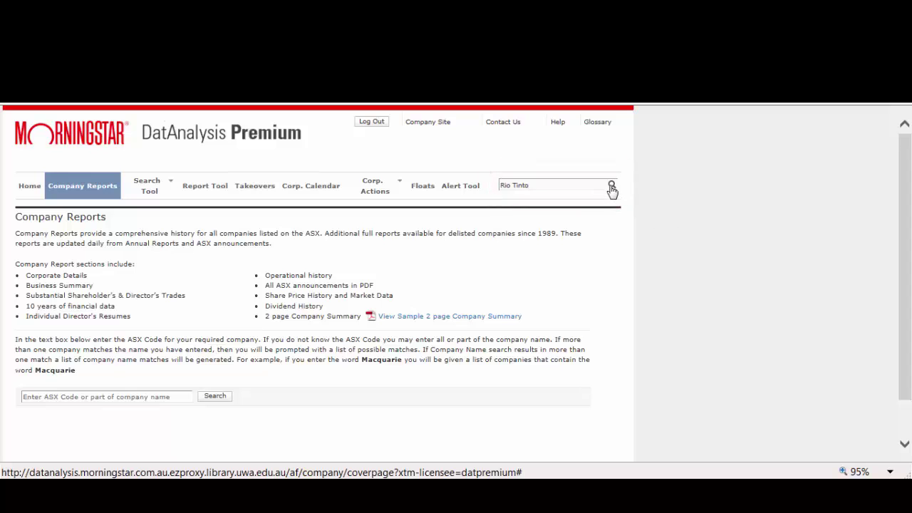
click(612, 188)
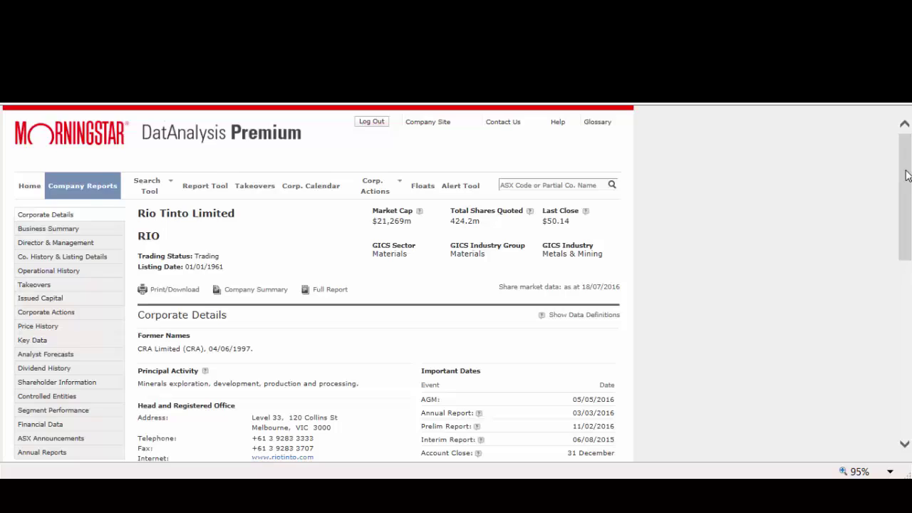
Review Rio Tinto's Key Data and Annual Reports sections, then move to the Search Tool page
scroll(907, 176, down, 1)
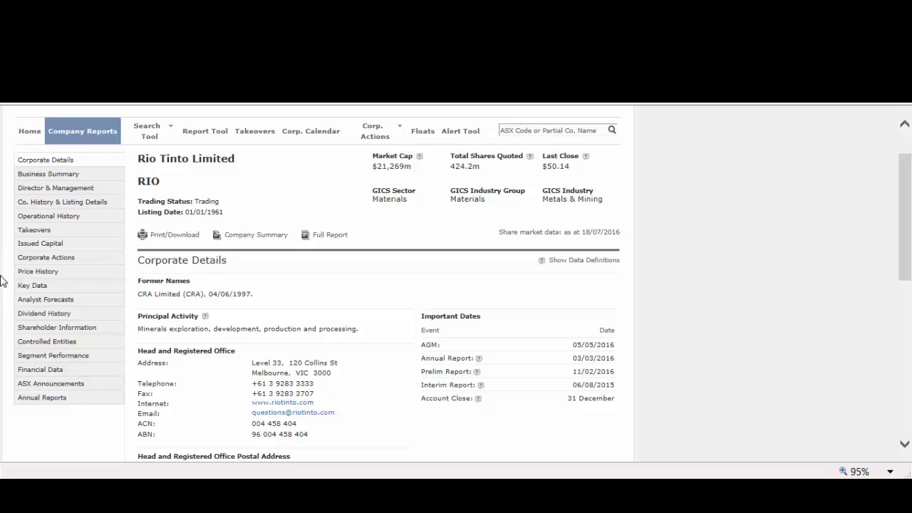
click(21, 285)
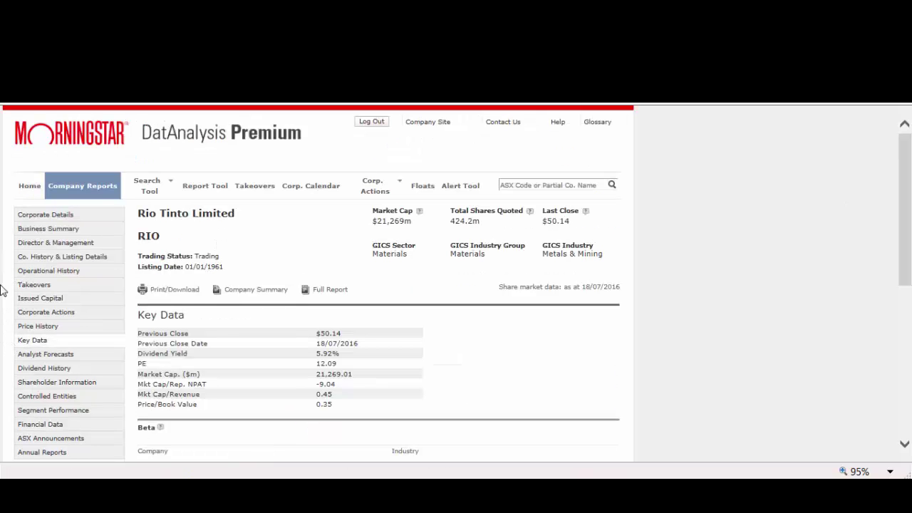
scroll(1, 290, down, 1)
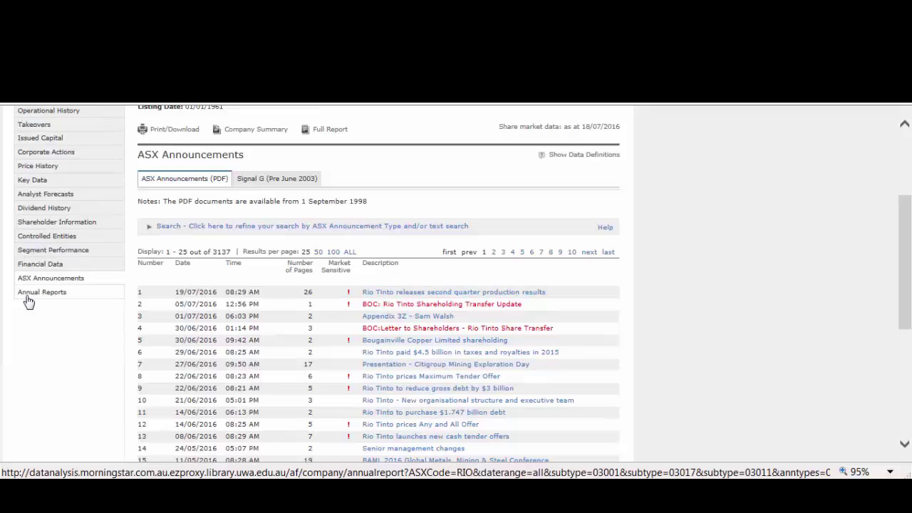
click(26, 298)
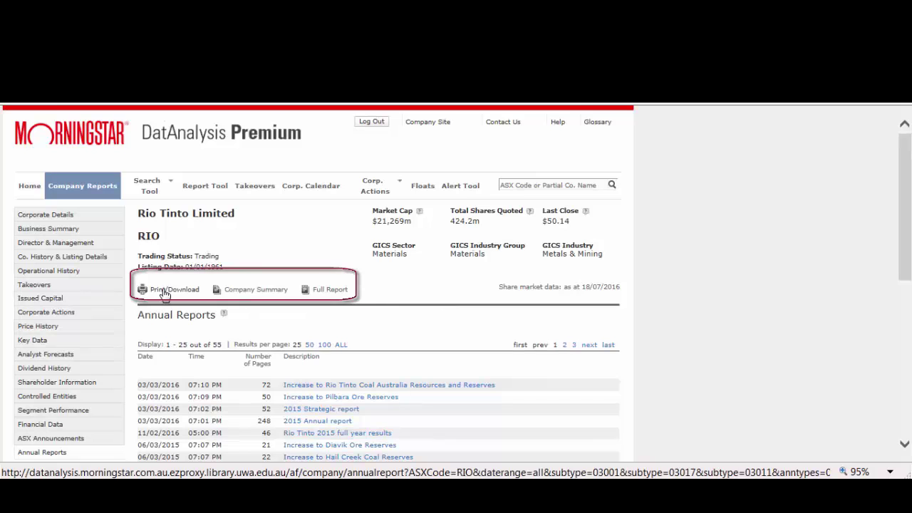
click(163, 198)
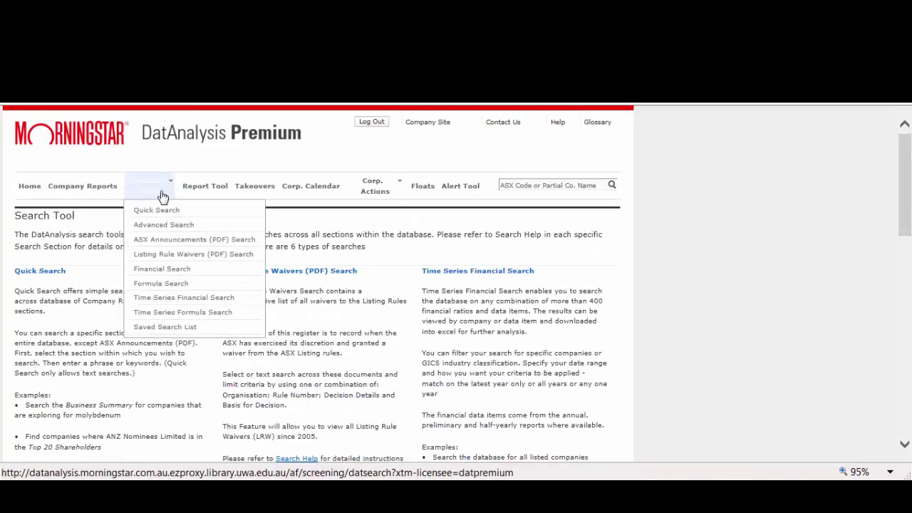
Open Advanced Search and look over the GICS Sector options, leaving no sector selected
click(205, 226)
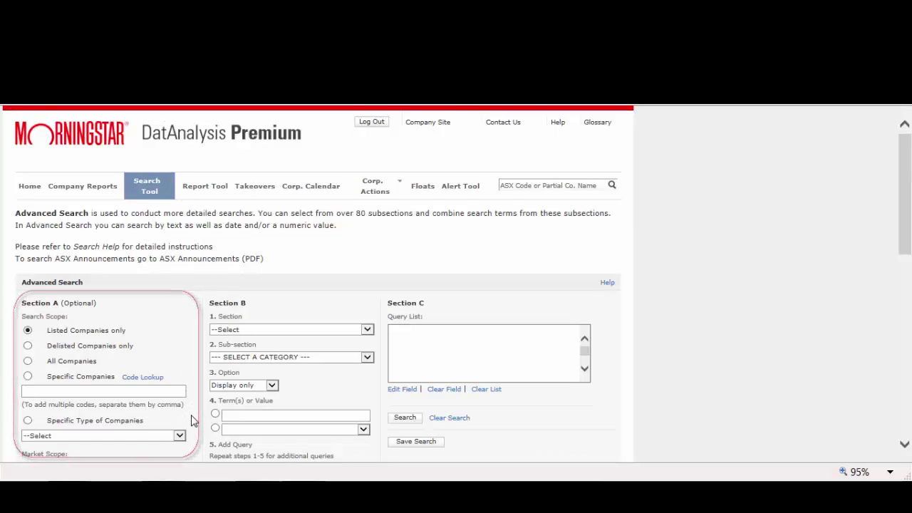
scroll(191, 404, down, 2)
scroll(191, 420, down, 3)
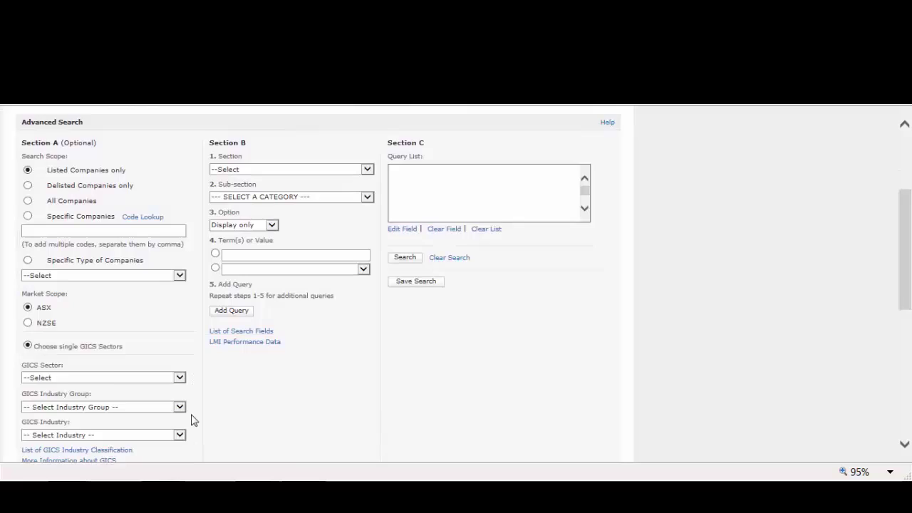
click(179, 325)
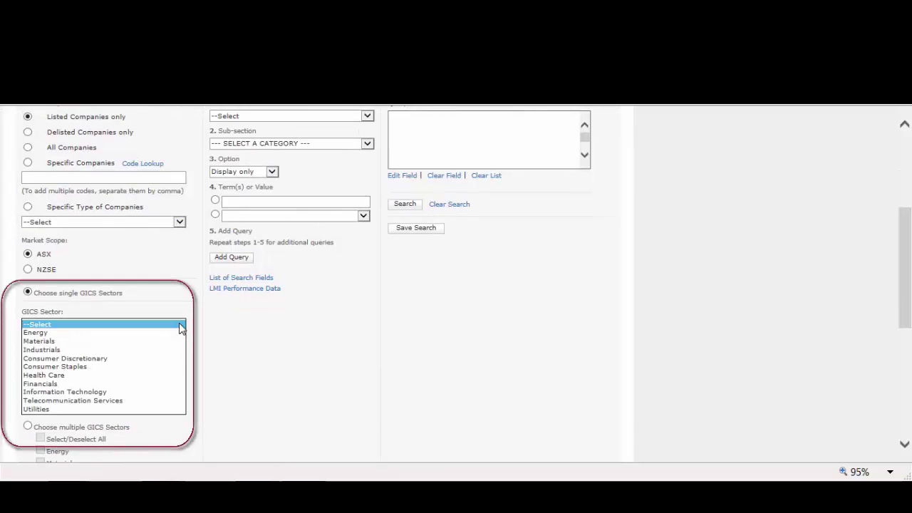
click(179, 326)
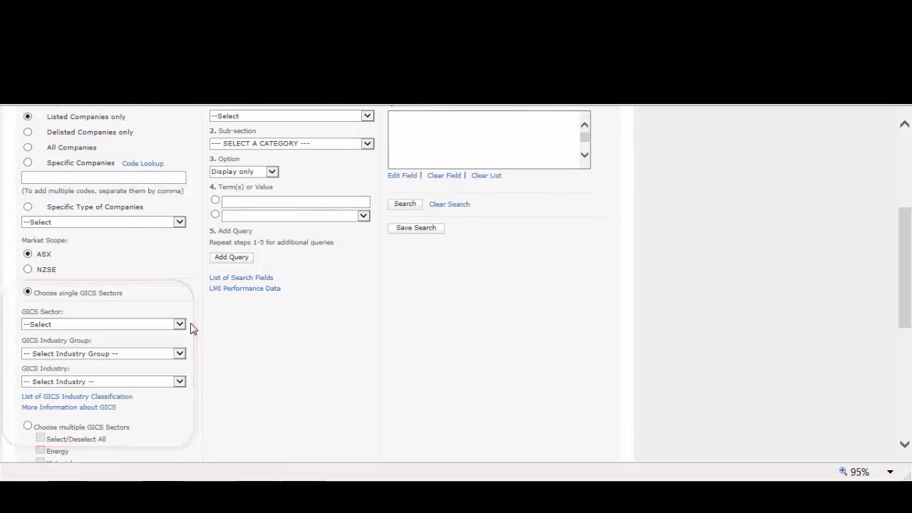
scroll(192, 328, down, 1)
scroll(195, 327, down, 1)
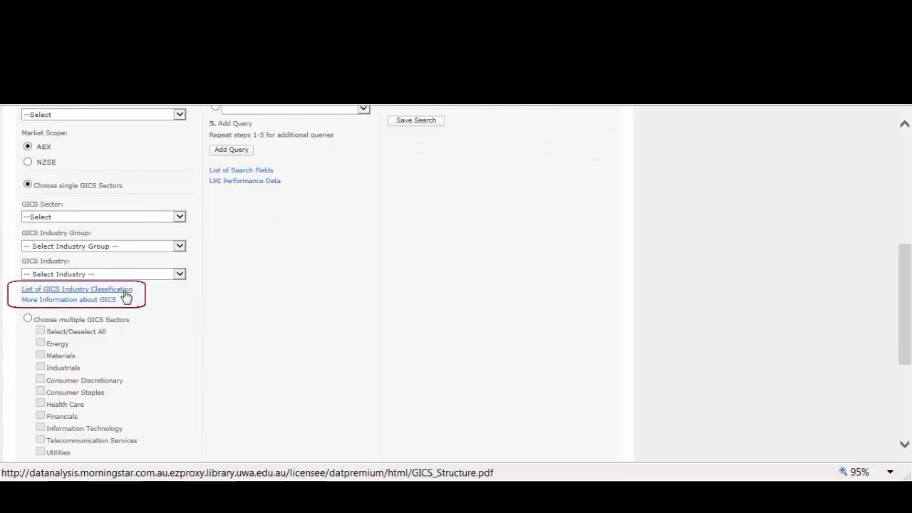
scroll(247, 336, up, 4)
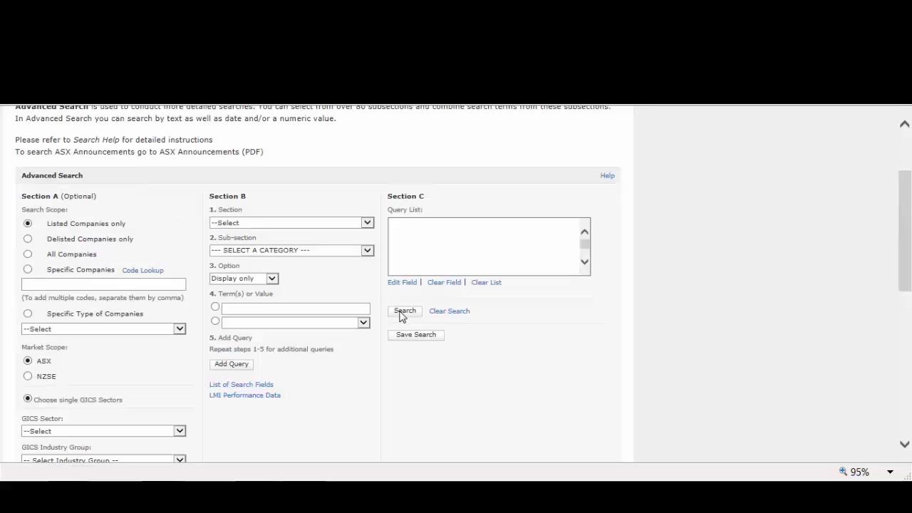
Limit the search to specific companies and add Total Revenue (Financial Data - Profit & Loss) as display-only
click(366, 222)
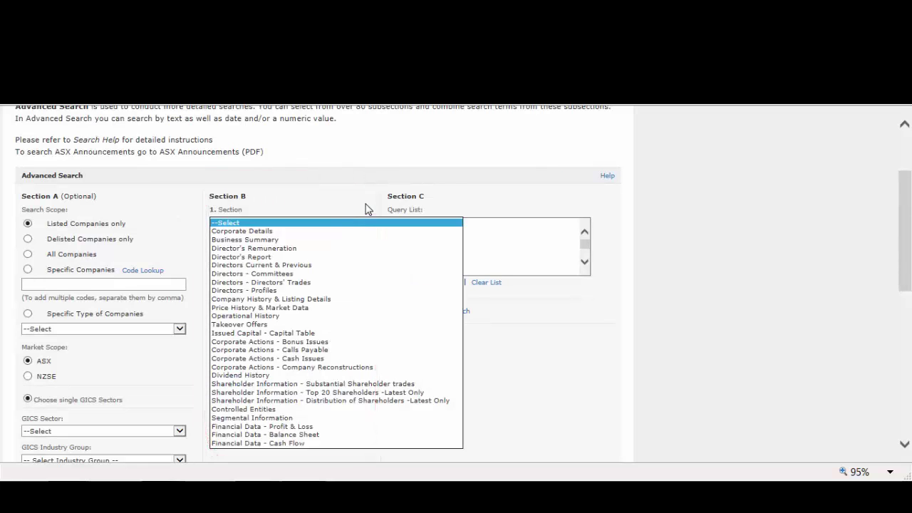
click(367, 208)
click(176, 284)
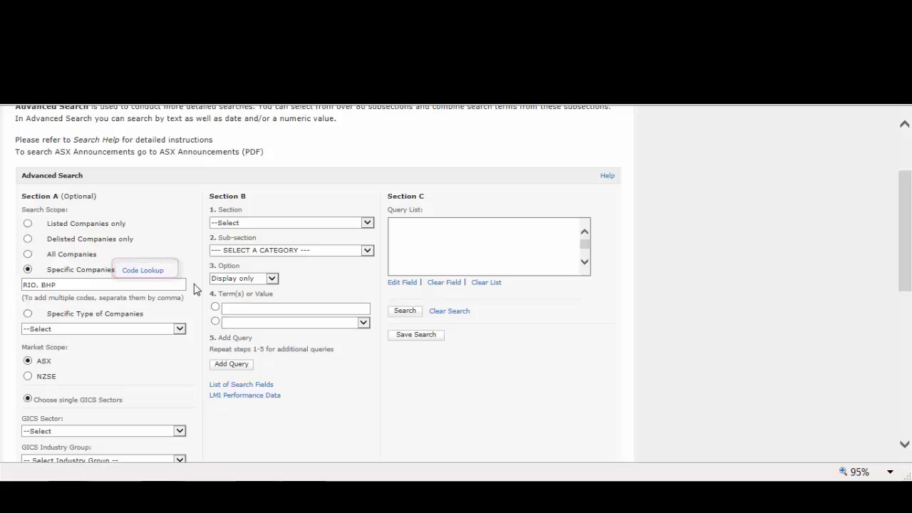
click(369, 223)
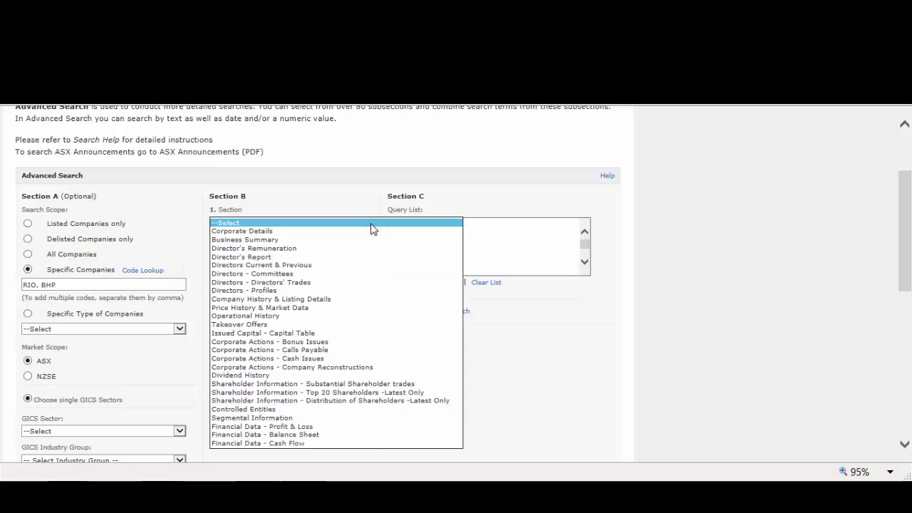
click(317, 426)
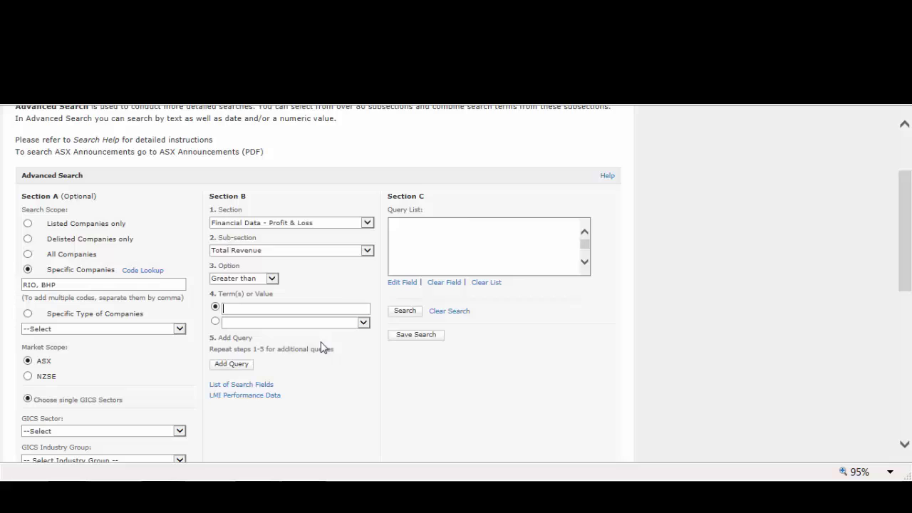
click(356, 253)
click(324, 249)
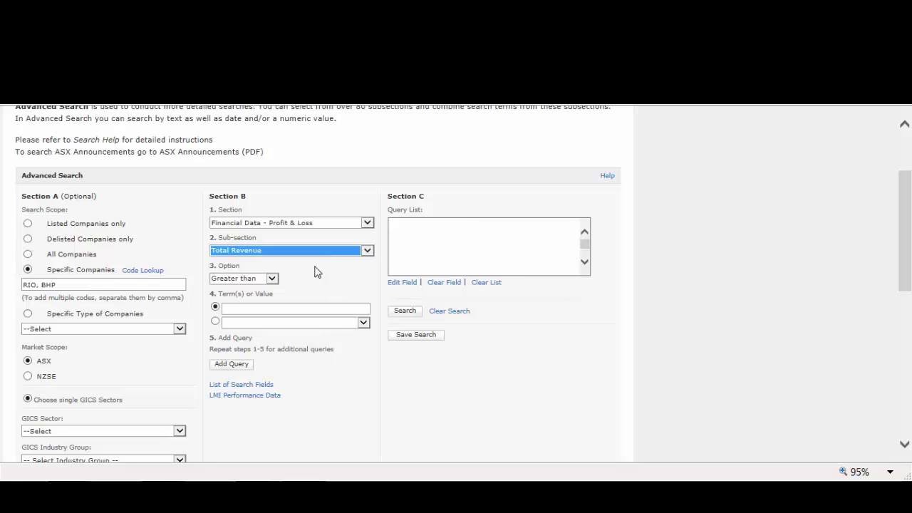
click(271, 283)
click(267, 320)
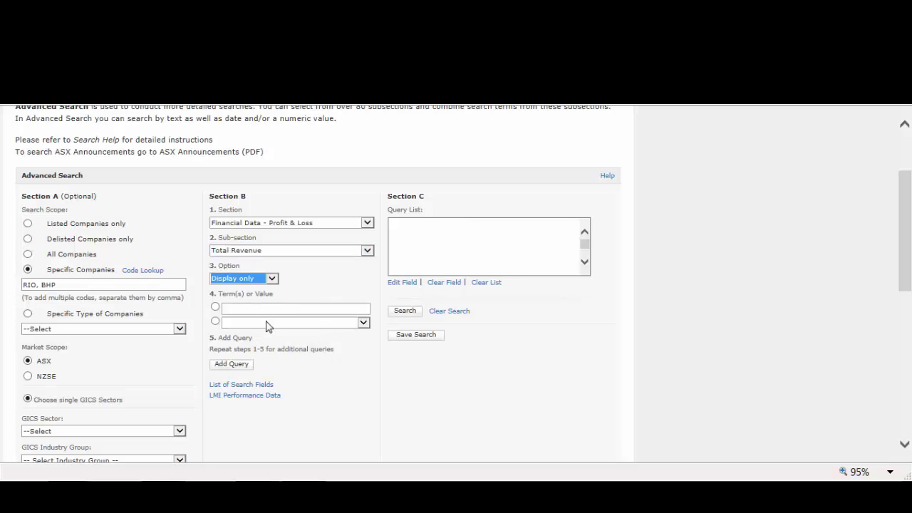
click(243, 365)
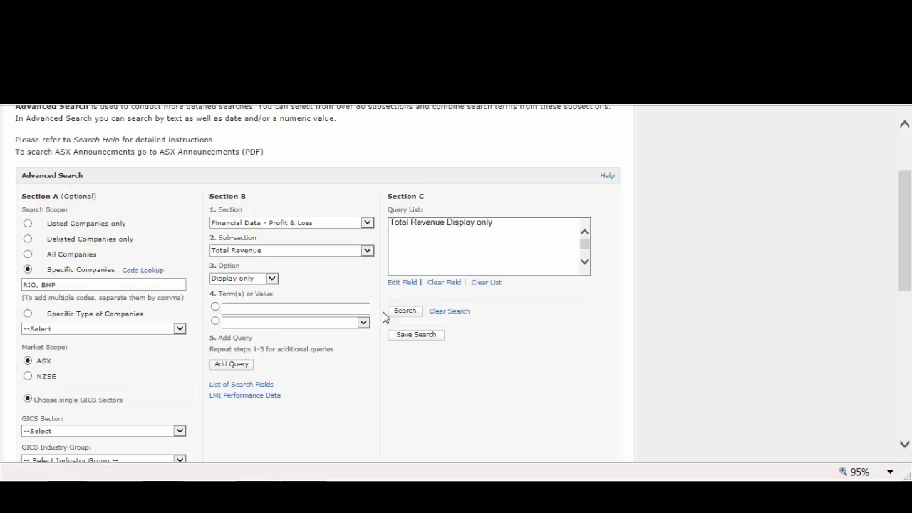
Add Director Name from Directors Current & Previous as a display-only query
click(368, 223)
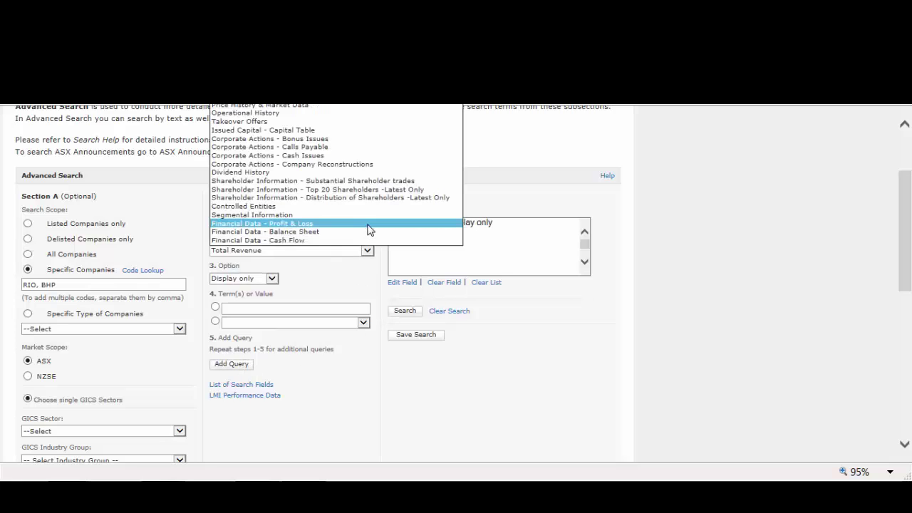
click(342, 107)
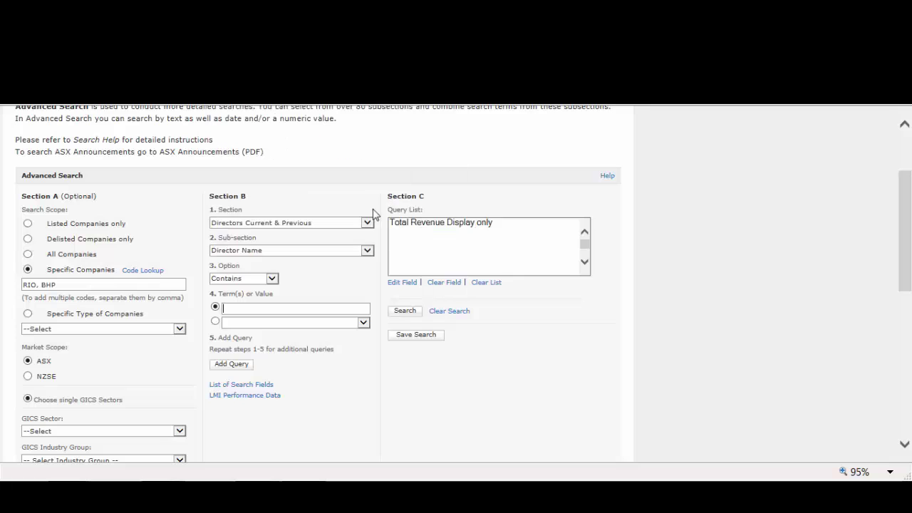
click(367, 250)
click(360, 251)
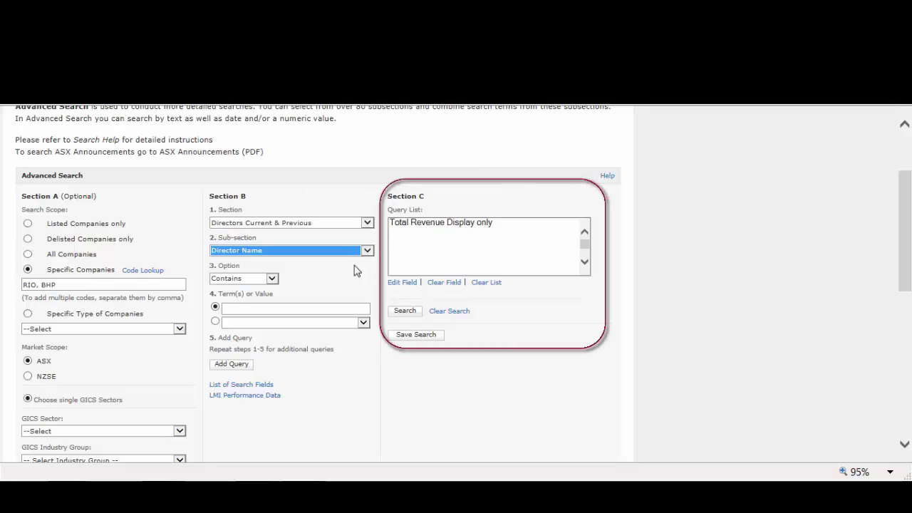
click(272, 278)
click(267, 289)
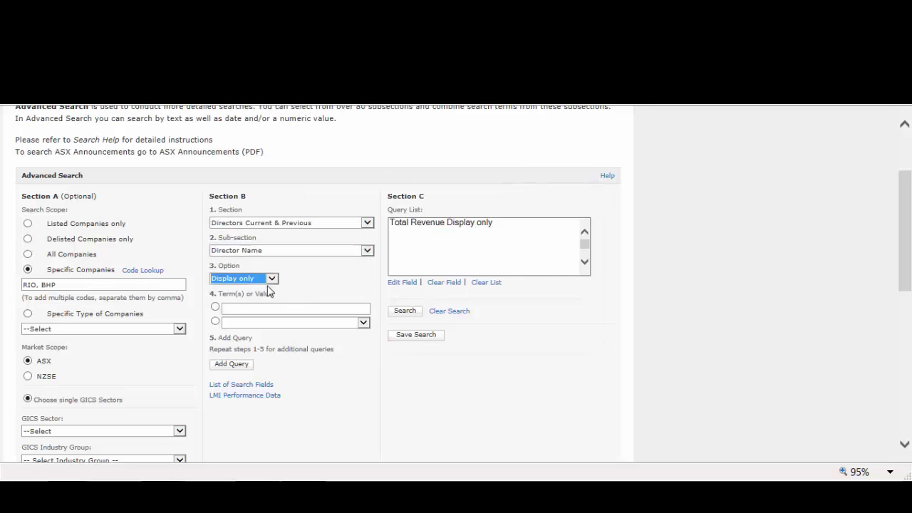
click(240, 369)
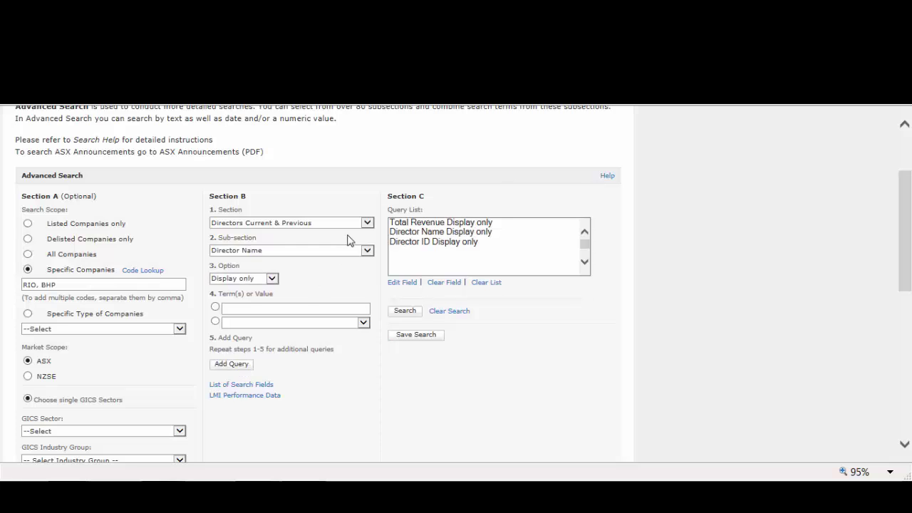
Add No. of Ordinary Shares on Issue from Issued Capital - Capital Table as display-only
click(367, 223)
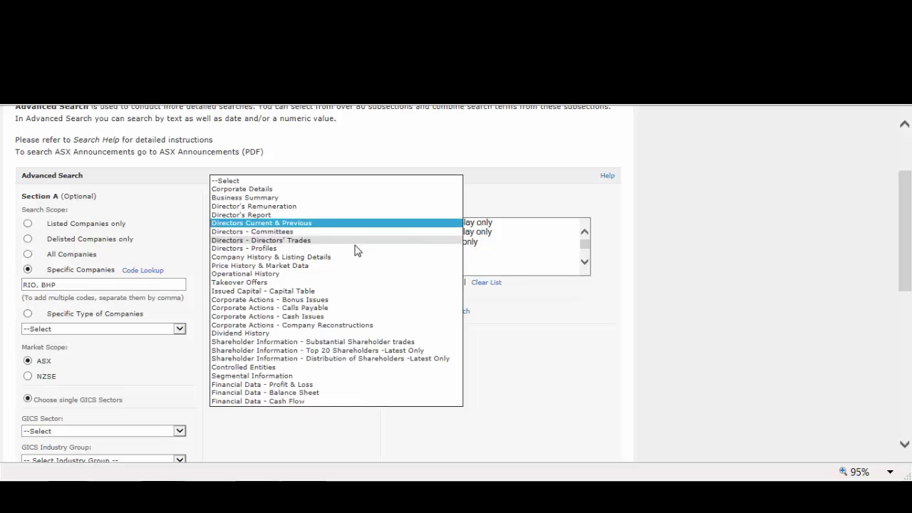
click(341, 292)
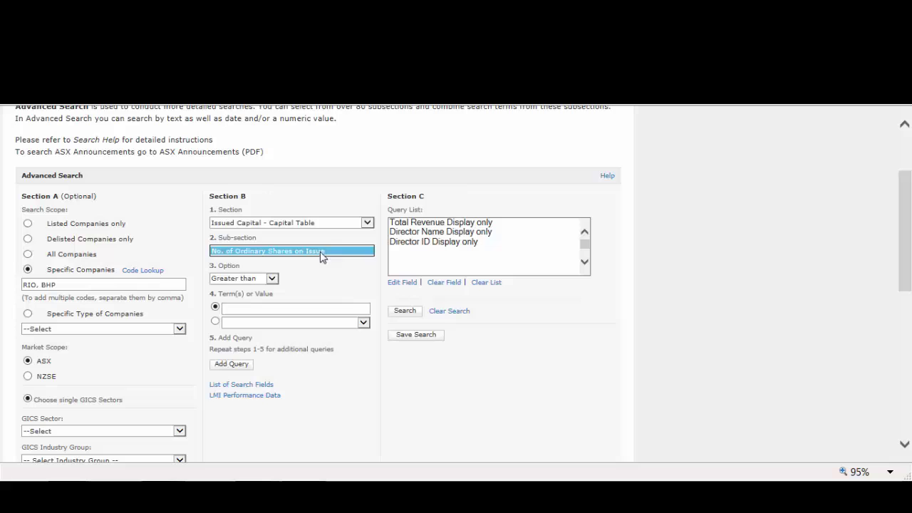
click(272, 279)
click(264, 321)
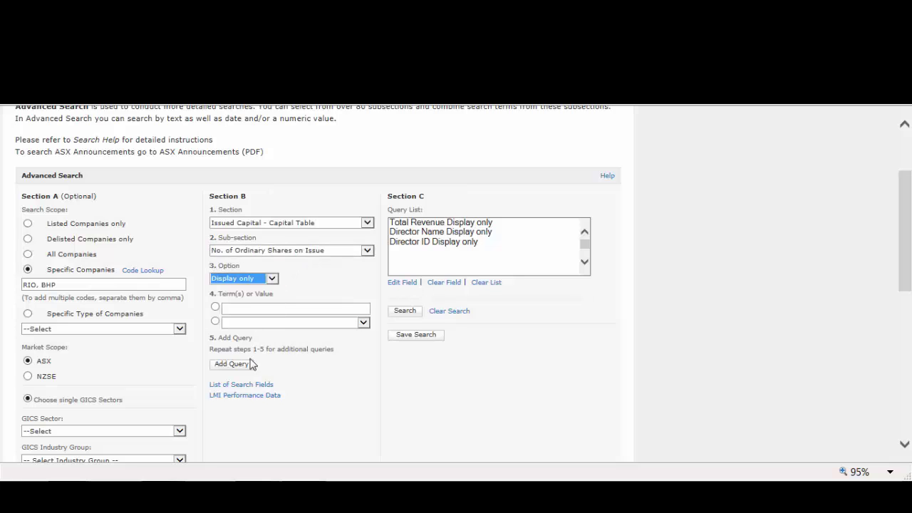
click(242, 366)
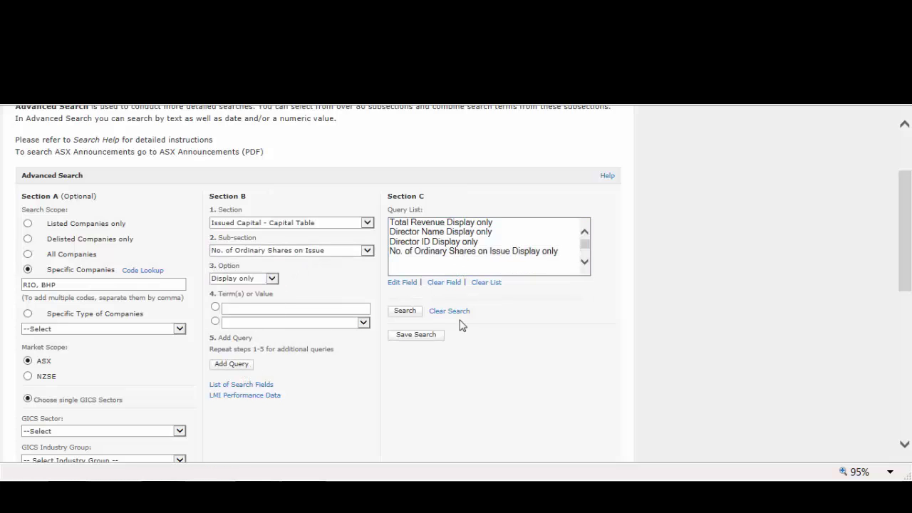
Run the RIO and BHP search and scroll through the 224-result table
click(395, 313)
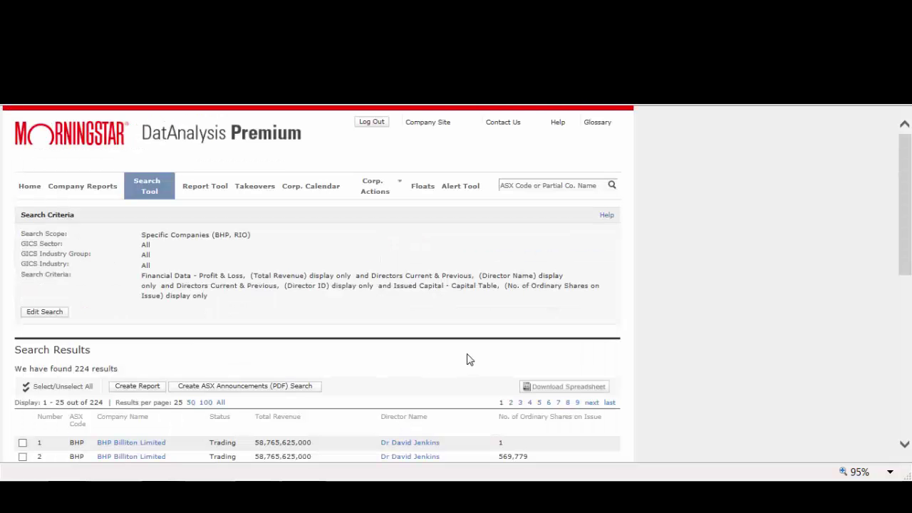
scroll(447, 350, down, 3)
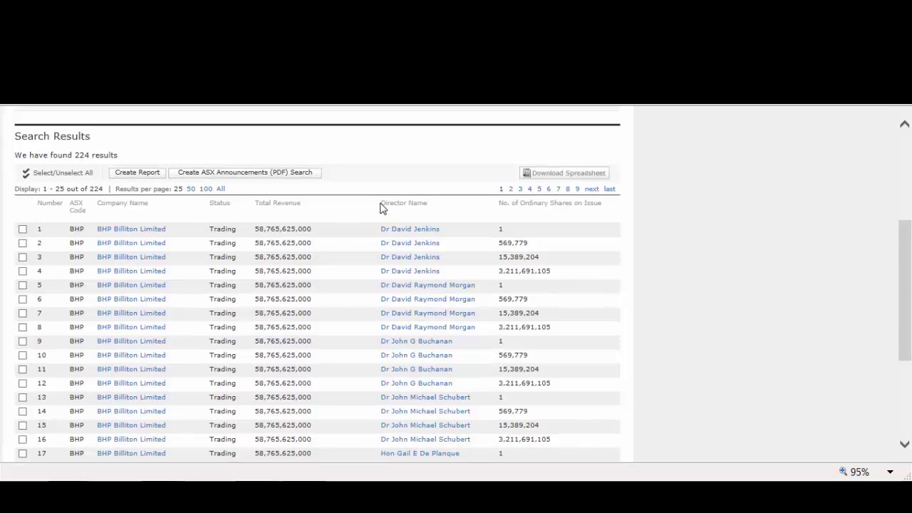
scroll(381, 206, up, 1)
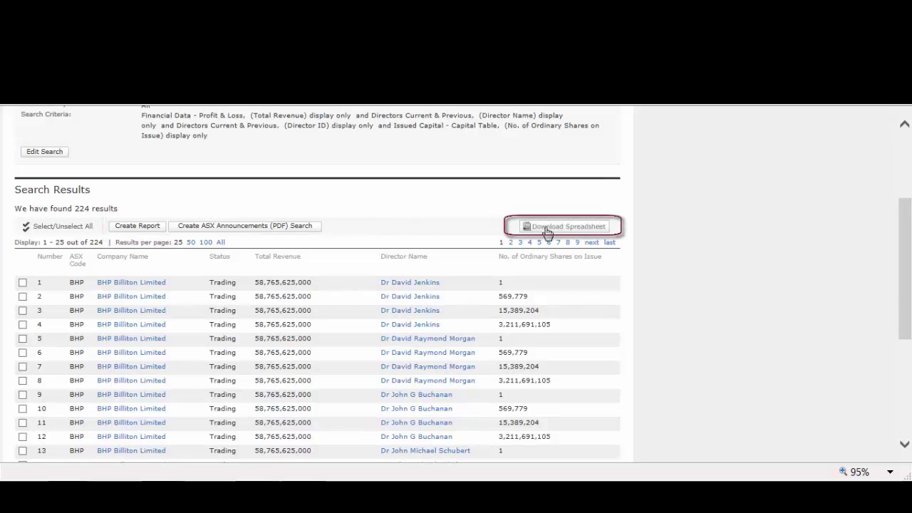
scroll(661, 224, up, 3)
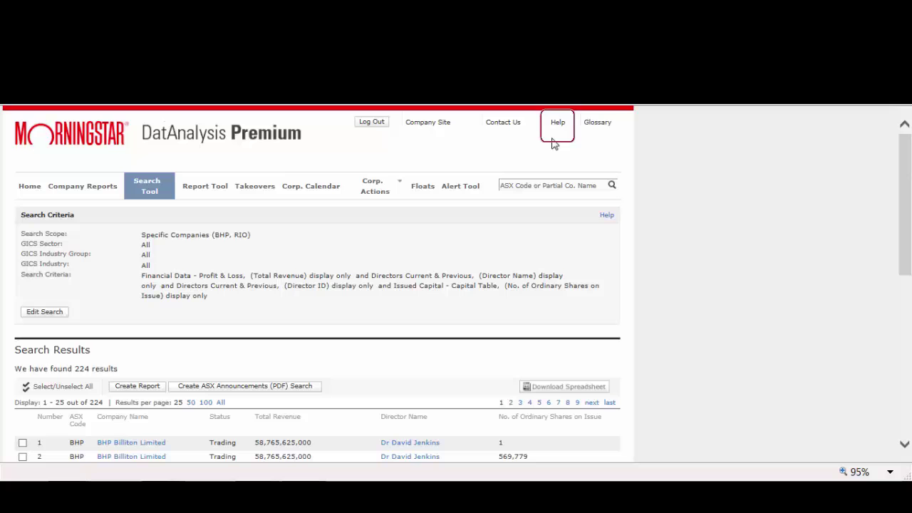
Open the DatAnalysis Help page and scroll through its About DatAnalysis and guides content
click(555, 124)
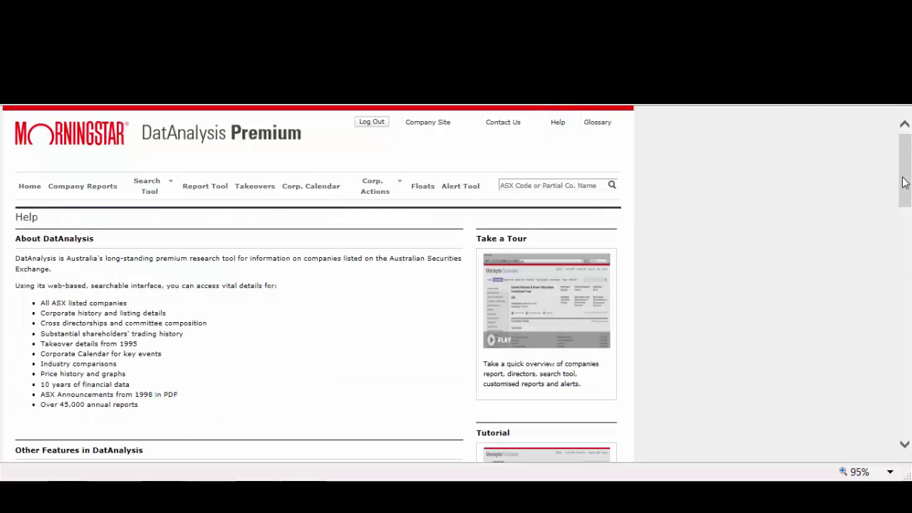
mouse_move(909, 181)
mouse_down()
mouse_move(906, 292)
mouse_move(904, 167)
mouse_up()
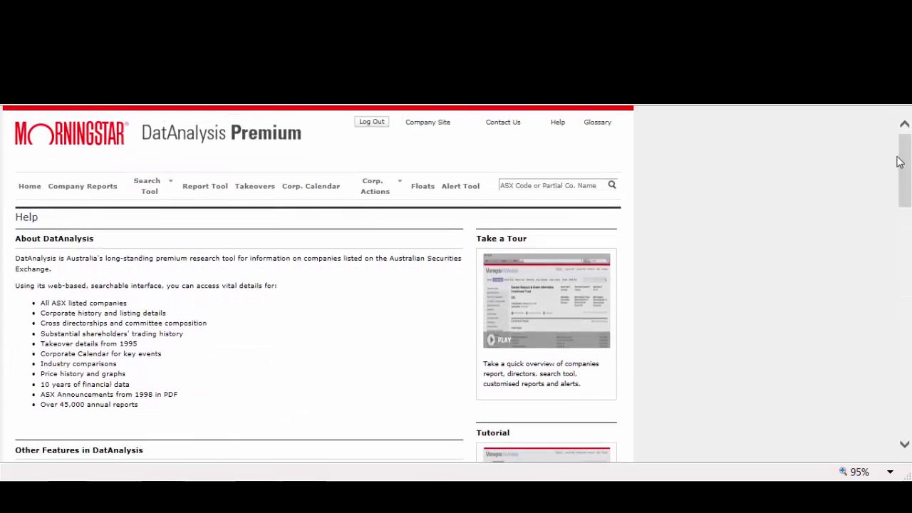